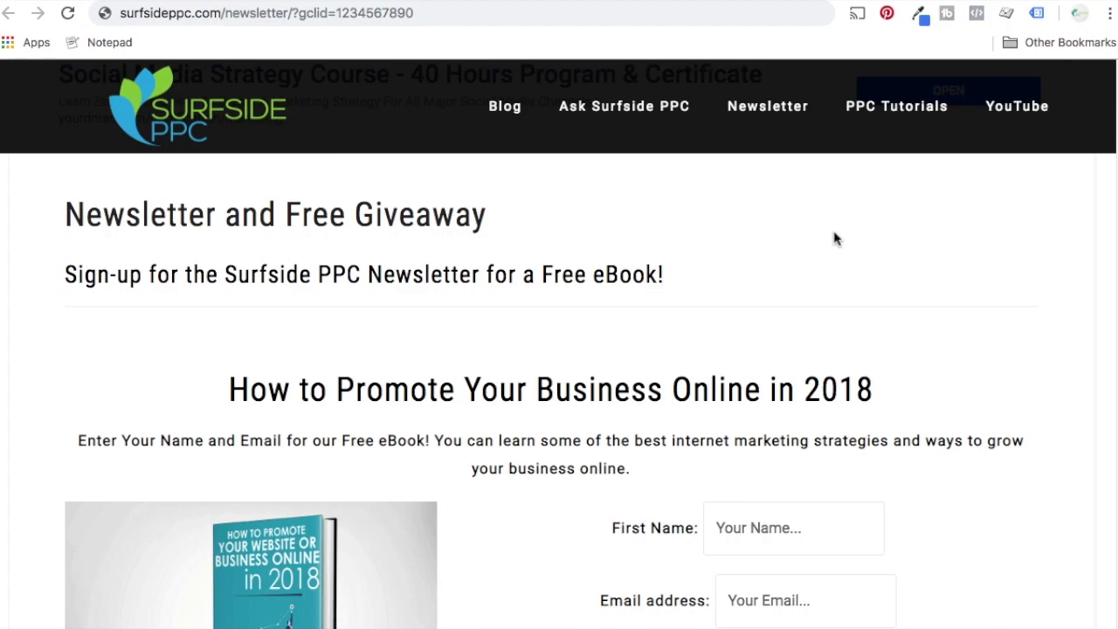
pyautogui.click(301, 18)
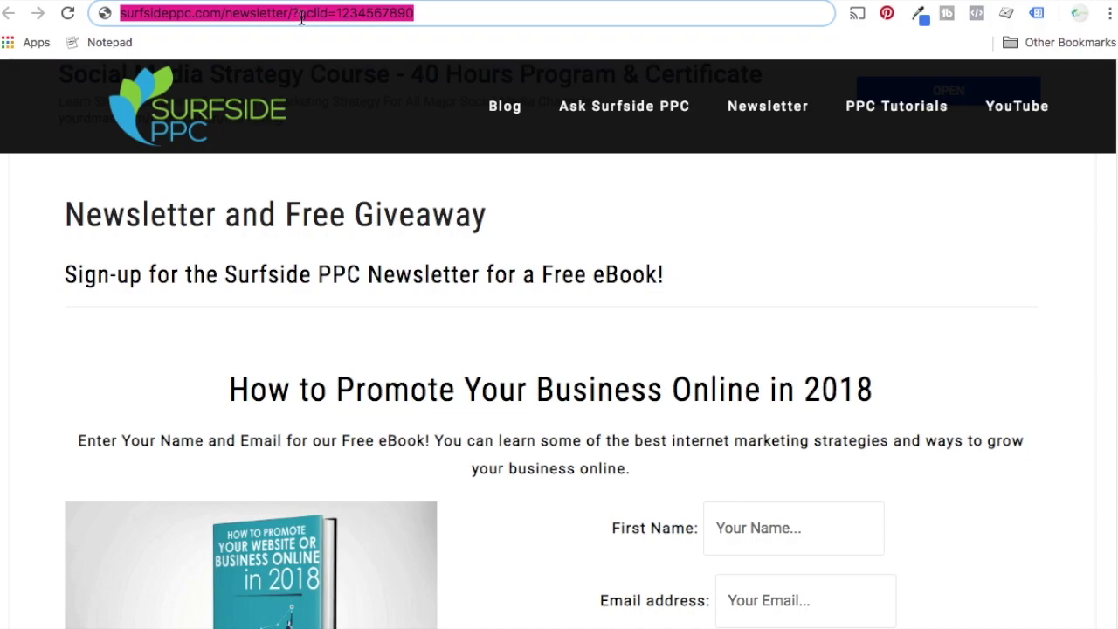
pyautogui.click(300, 14)
pyautogui.hotkey('shift', 'Left')
pyautogui.moveTo(297, 13); pyautogui.dragTo(334, 13)
pyautogui.click(375, 13)
pyautogui.moveTo(411, 13); pyautogui.dragTo(339, 13)
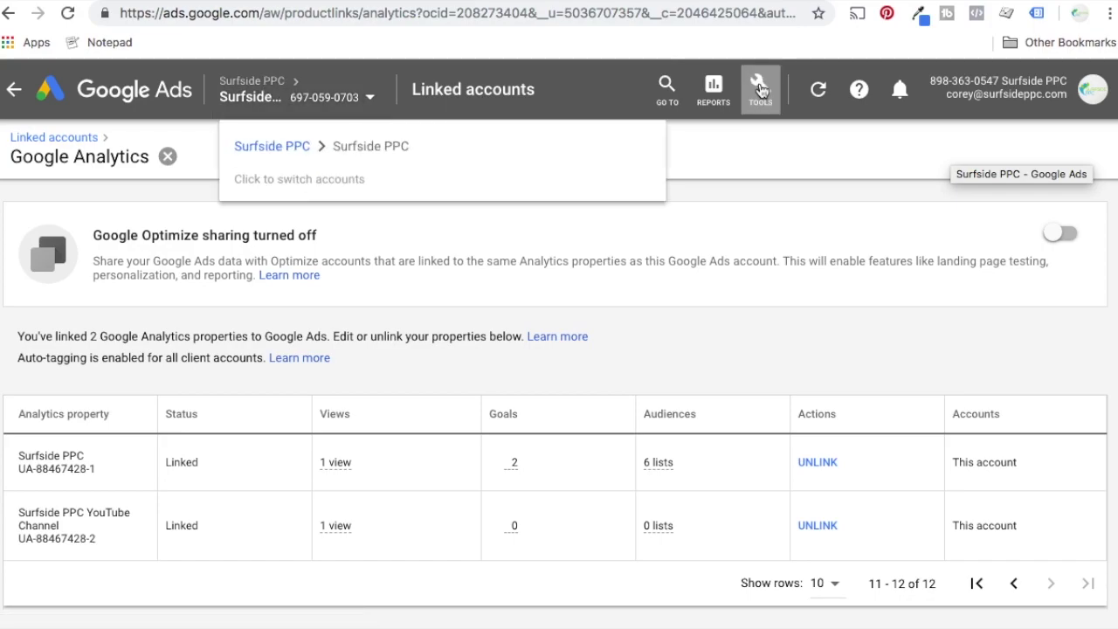
# Confirm both Analytics properties show Linked with auto-tagging, then go to Analytics Admin
pyautogui.click(761, 90)
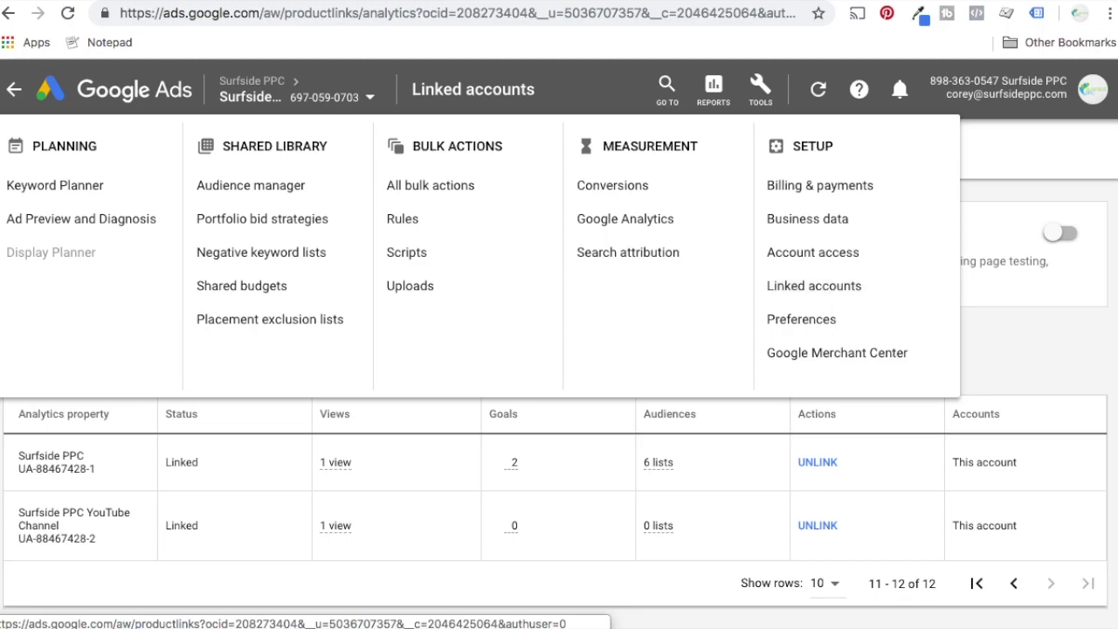
pyautogui.click(761, 90)
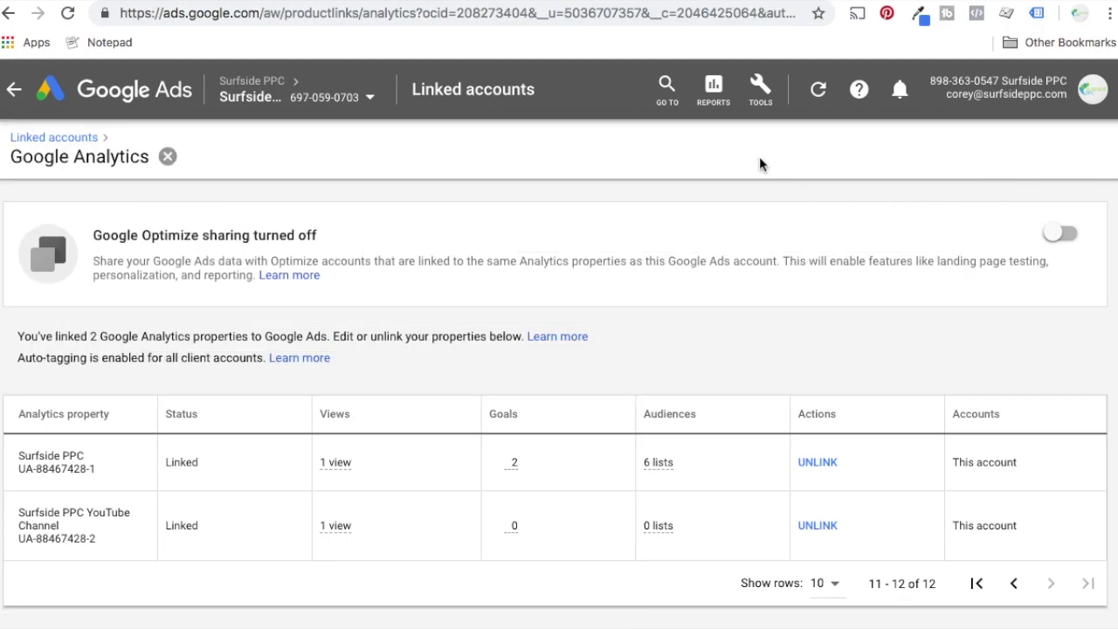
pyautogui.scroll(-1, 374, 330)
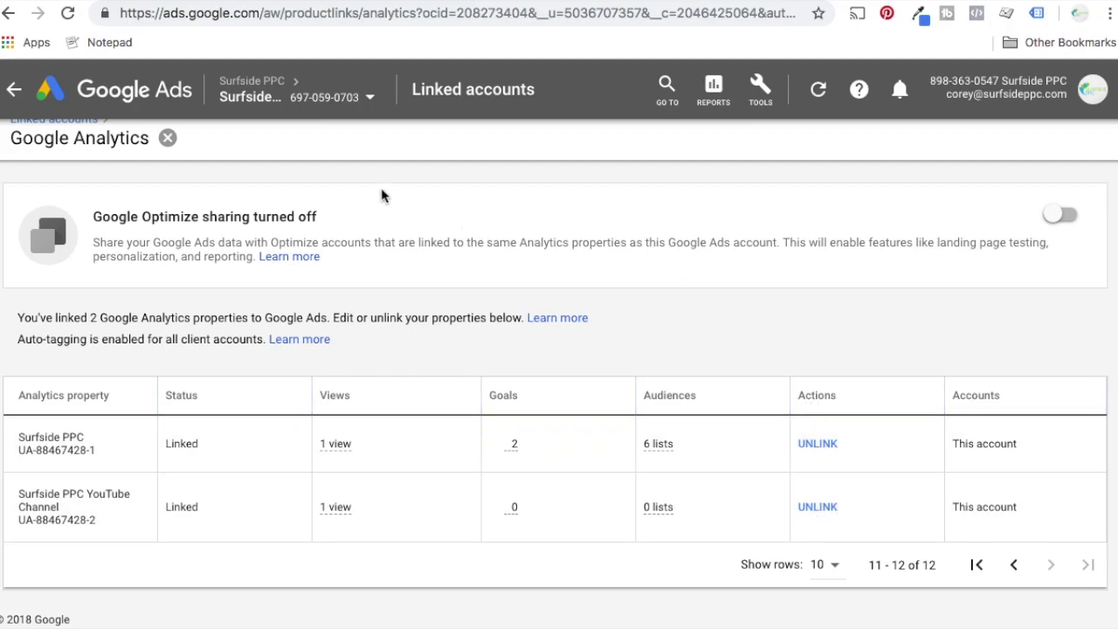
pyautogui.click(280, 0)
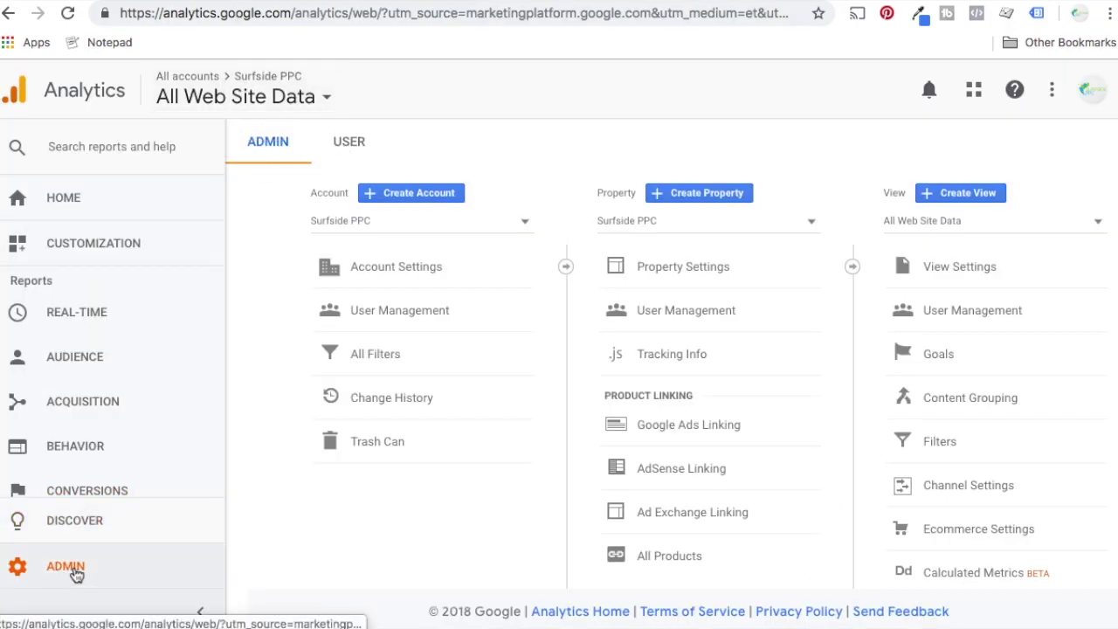
# Open Google Ads Linking and edit the Surfside PPC link group's link configuration
pyautogui.click(676, 426)
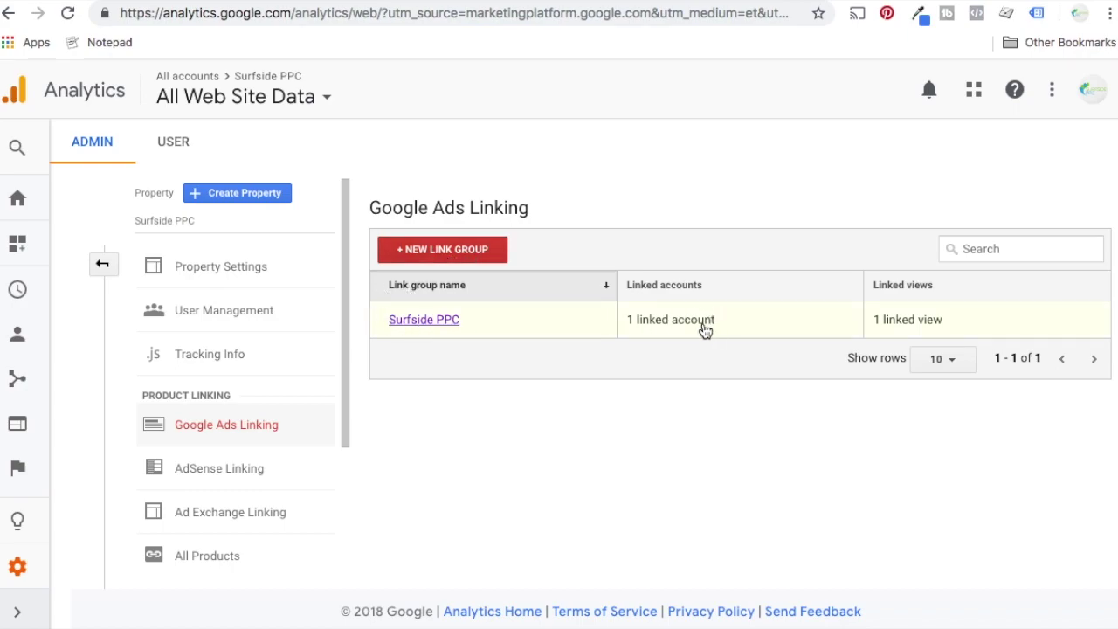
pyautogui.click(421, 323)
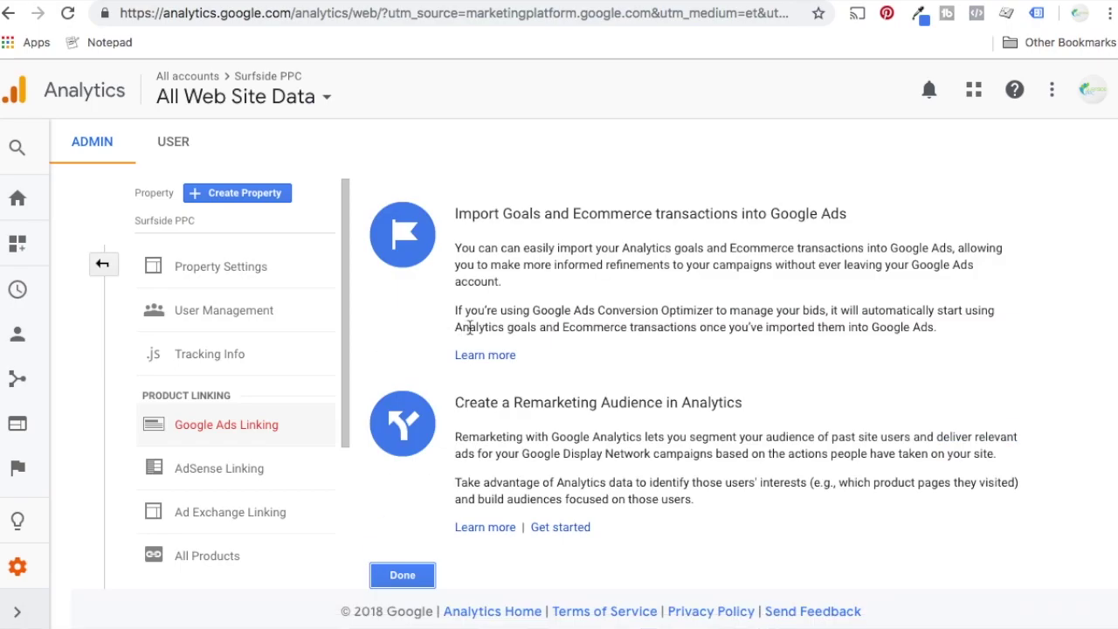
pyautogui.scroll(1, 629, 300)
pyautogui.scroll(5, 629, 299)
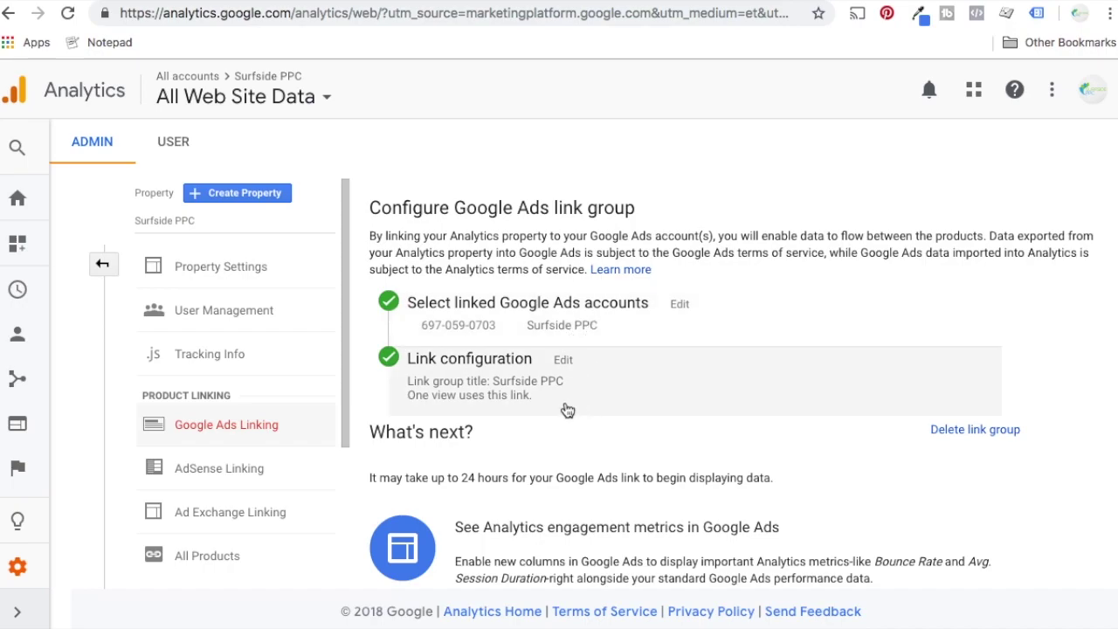
pyautogui.click(498, 388)
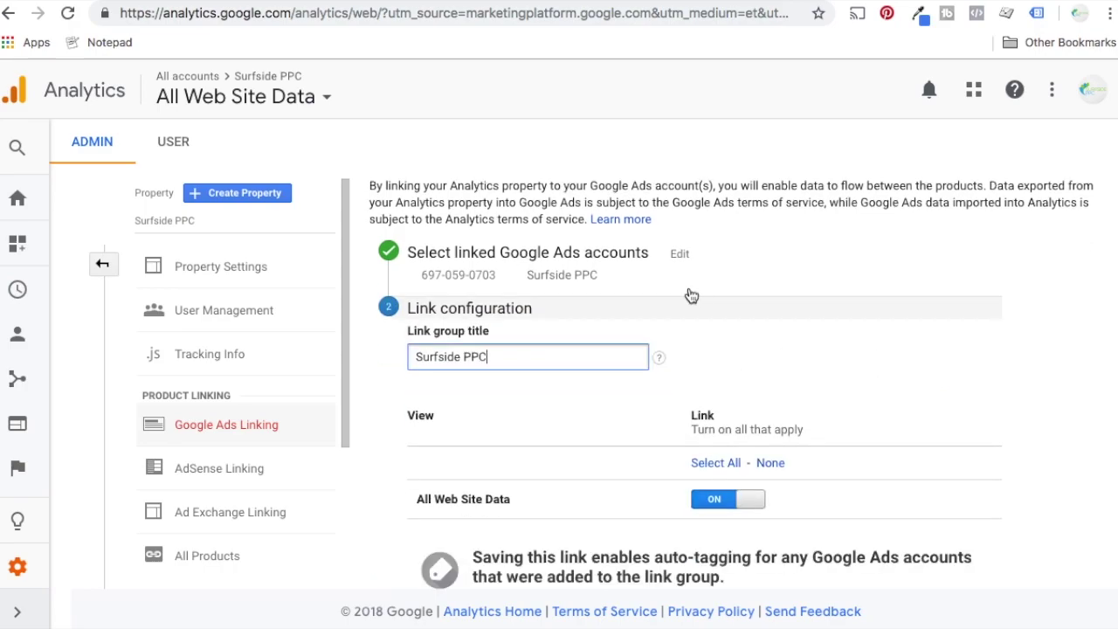
# Keep 'Enable auto-tagging' under Advanced settings and save the Surfside PPC link group
pyautogui.scroll(-2, 638, 294)
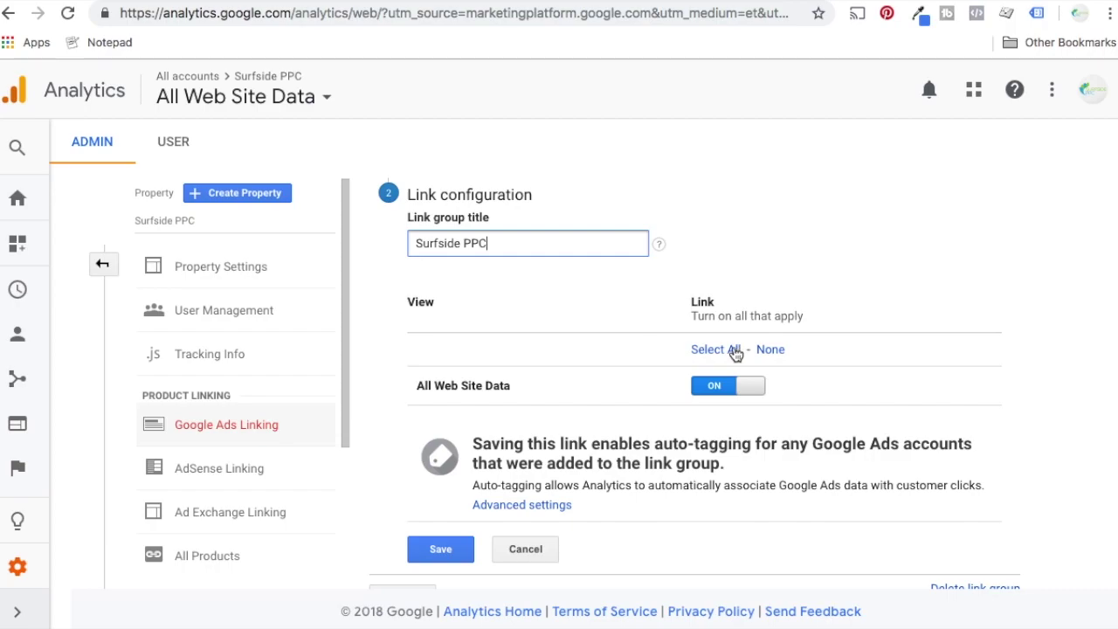
pyautogui.scroll(-1, 742, 397)
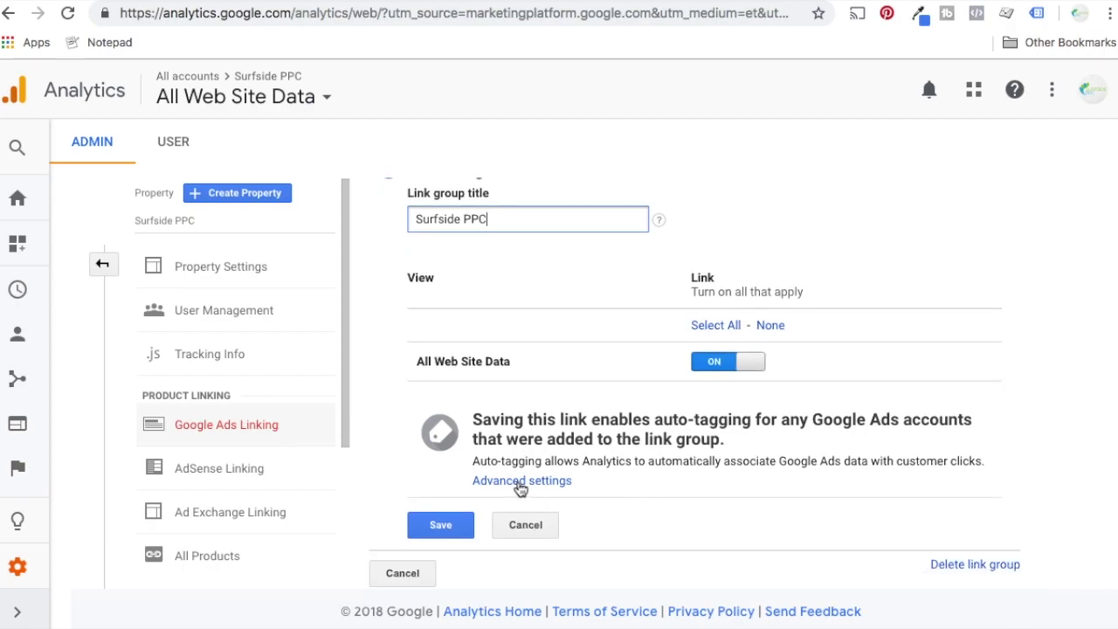
pyautogui.moveTo(479, 462); pyautogui.dragTo(778, 462)
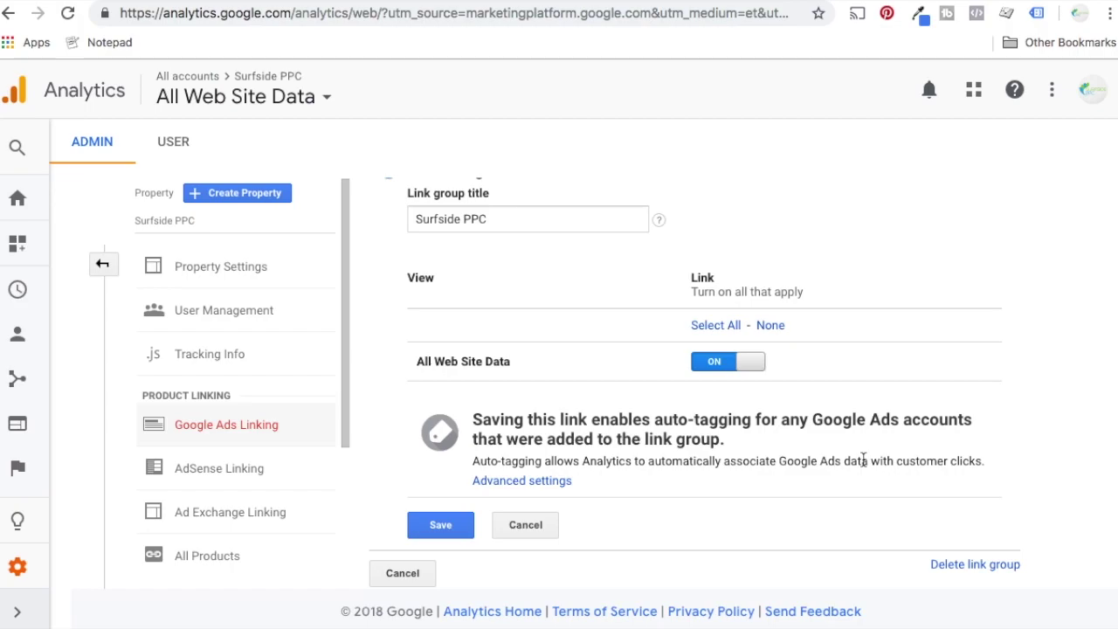
pyautogui.click(529, 483)
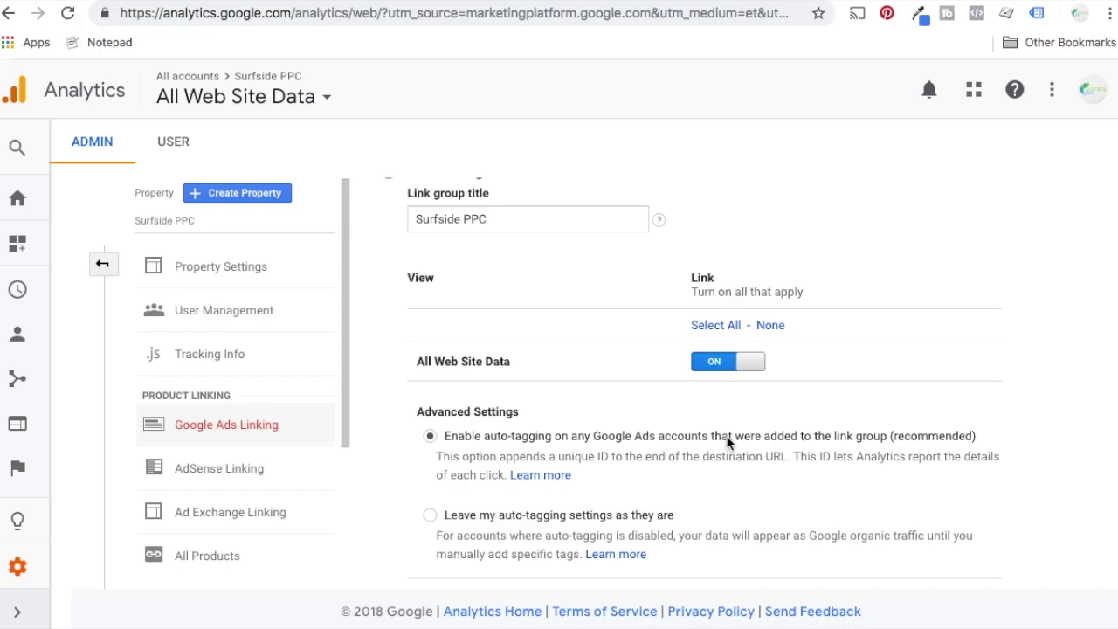
pyautogui.scroll(-1, 921, 444)
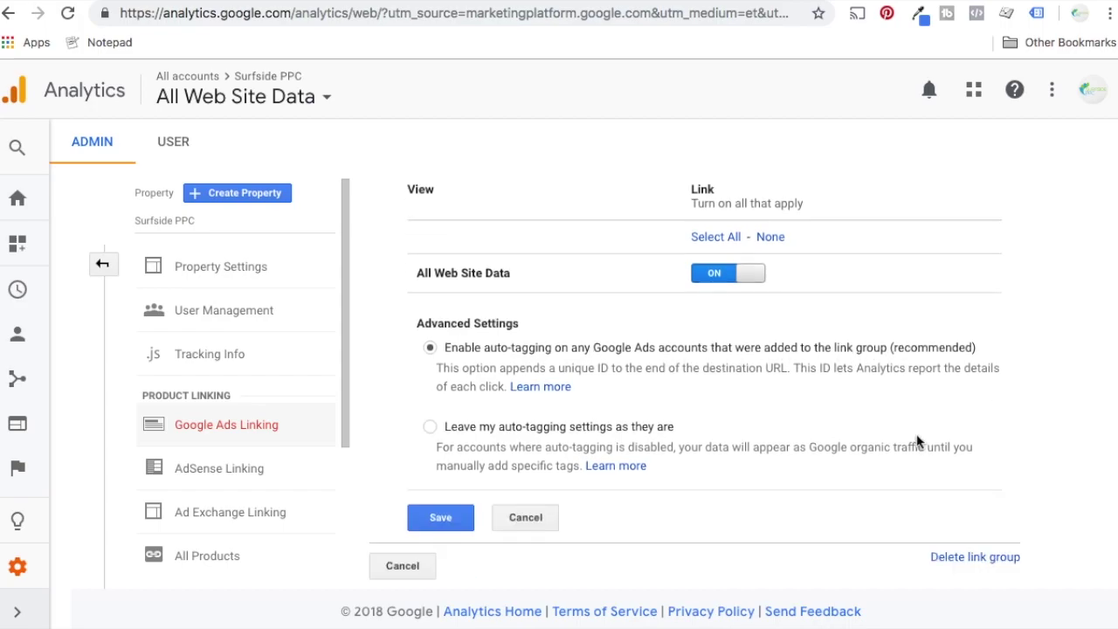
pyautogui.click(439, 519)
pyautogui.click(402, 574)
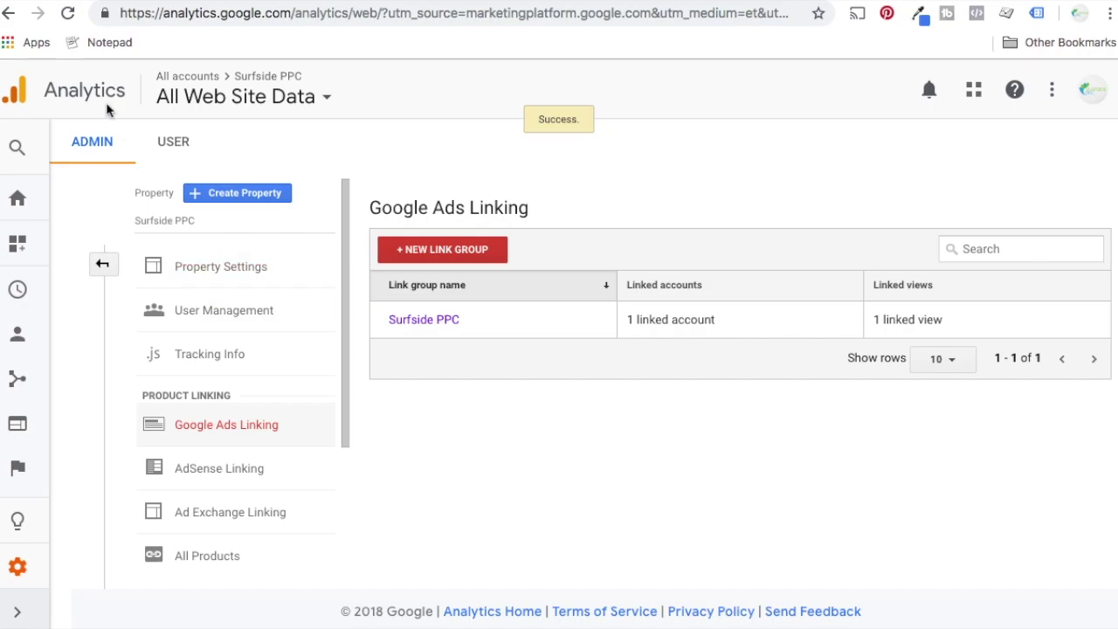
pyautogui.click(312, 1)
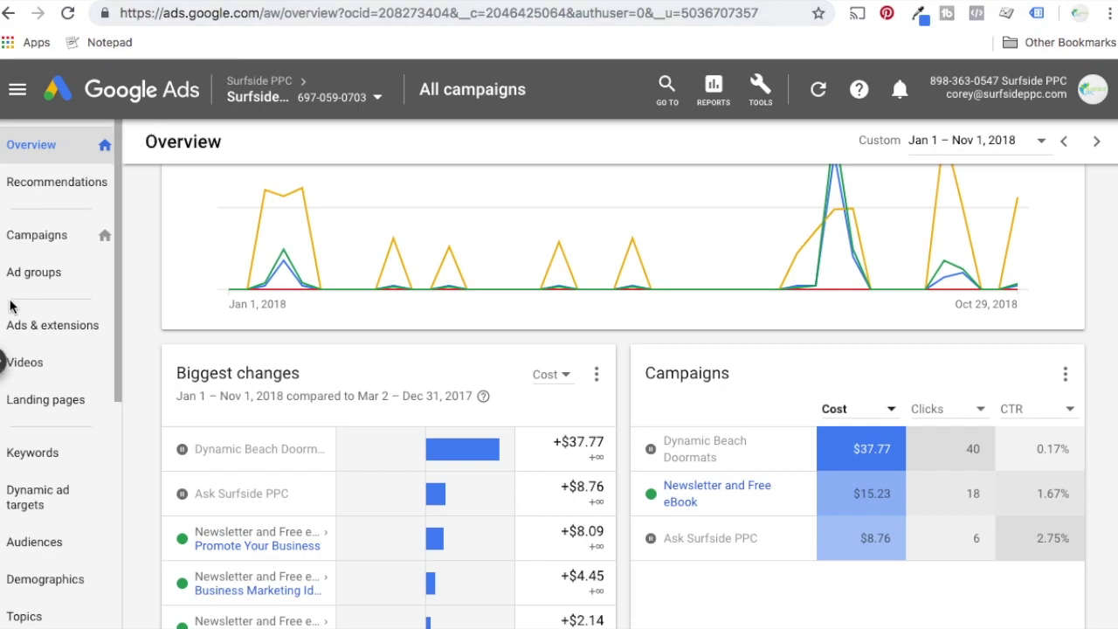
# Enable 'Tag the URL that people click through from my ad' in account settings and save
pyautogui.scroll(-5, 30, 353)
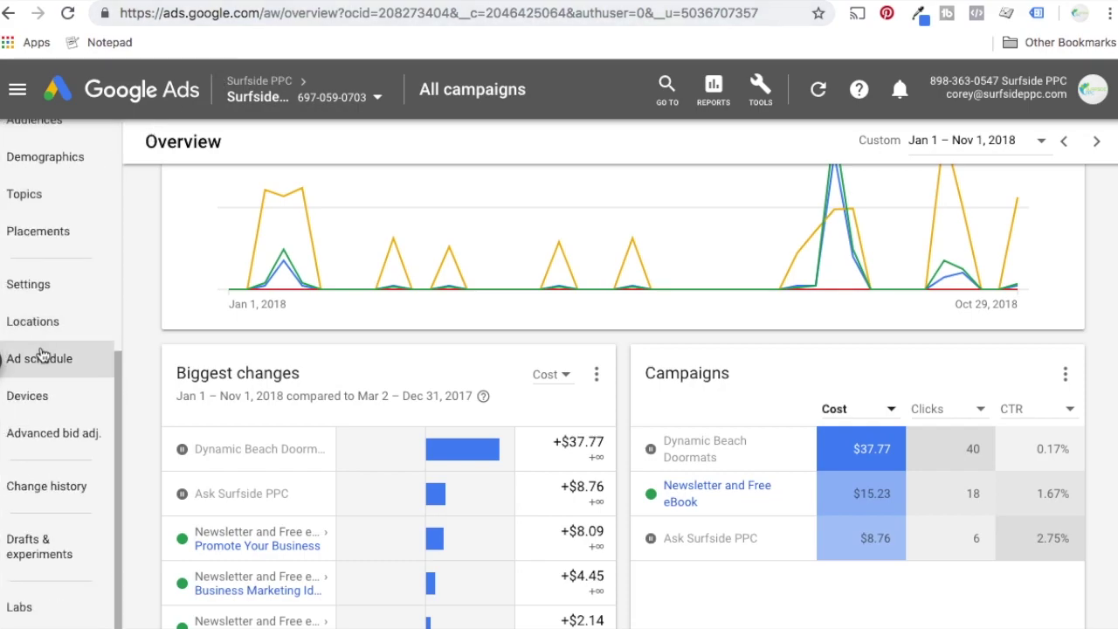
pyautogui.click(49, 299)
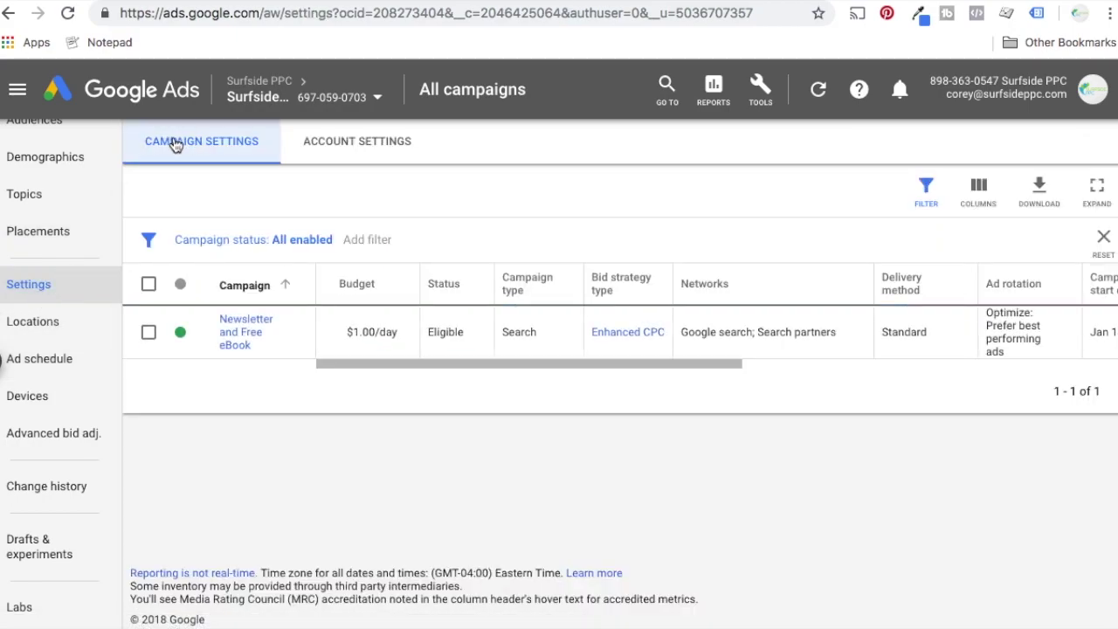
pyautogui.click(347, 146)
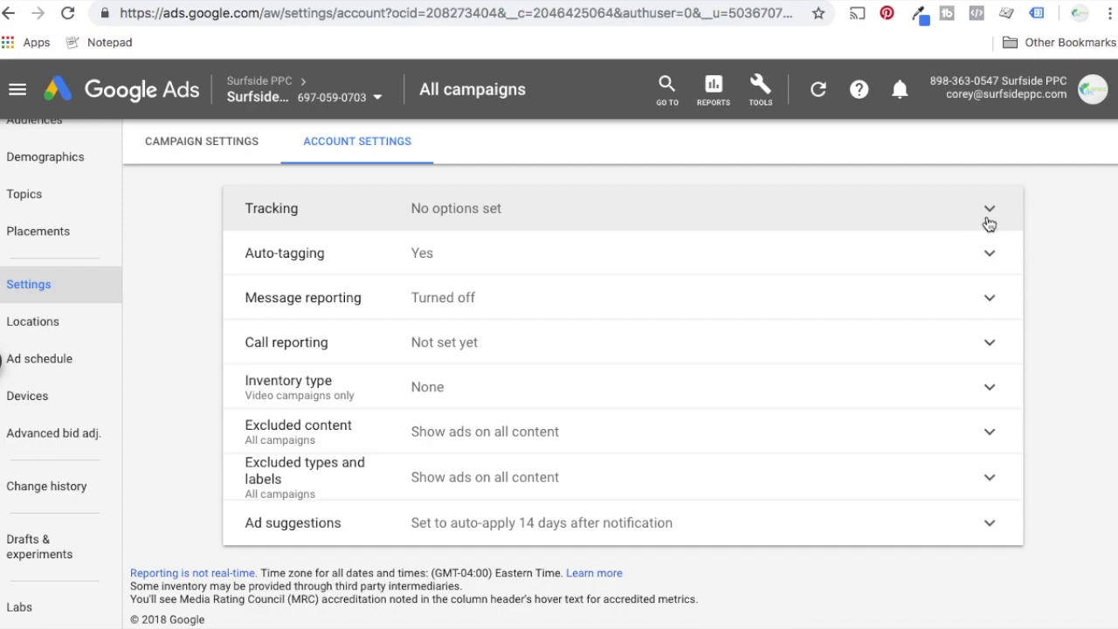
pyautogui.click(986, 253)
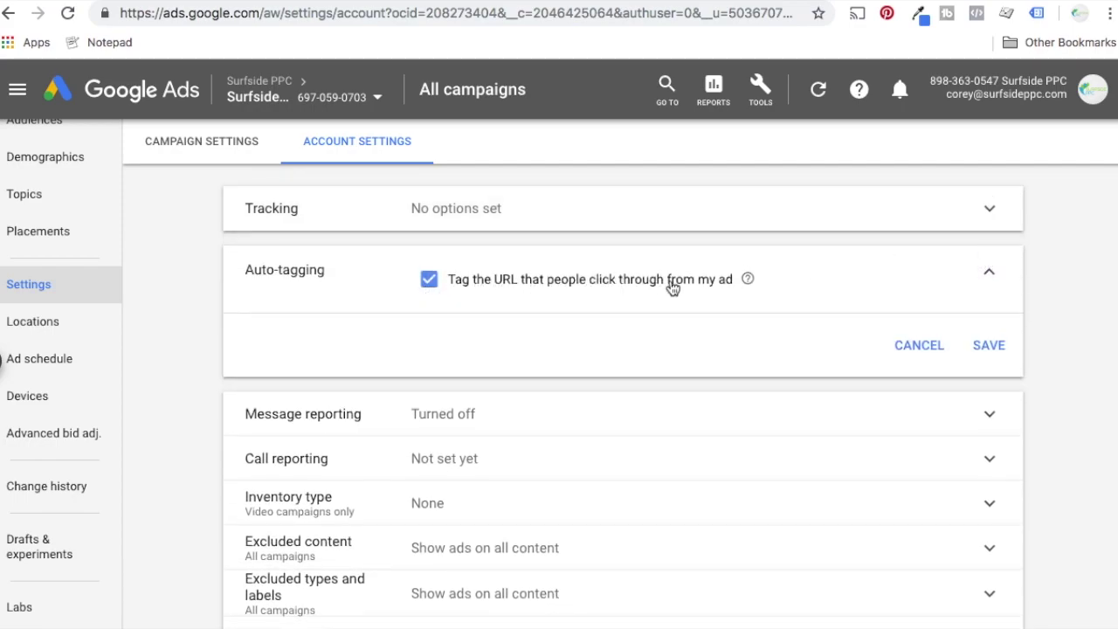
pyautogui.moveTo(749, 284)
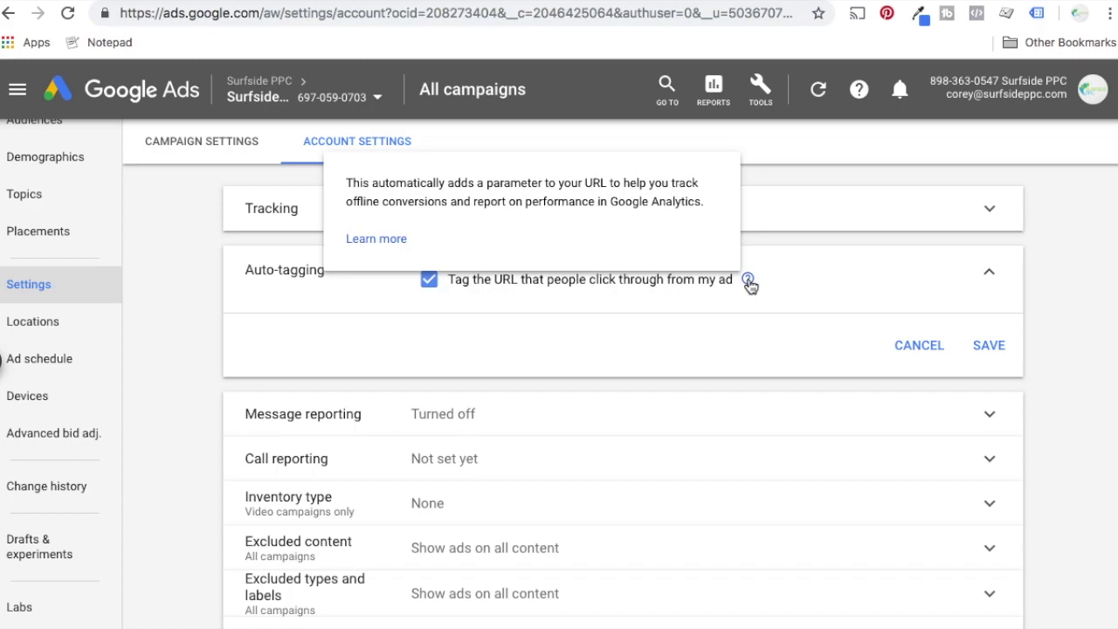
pyautogui.click(999, 347)
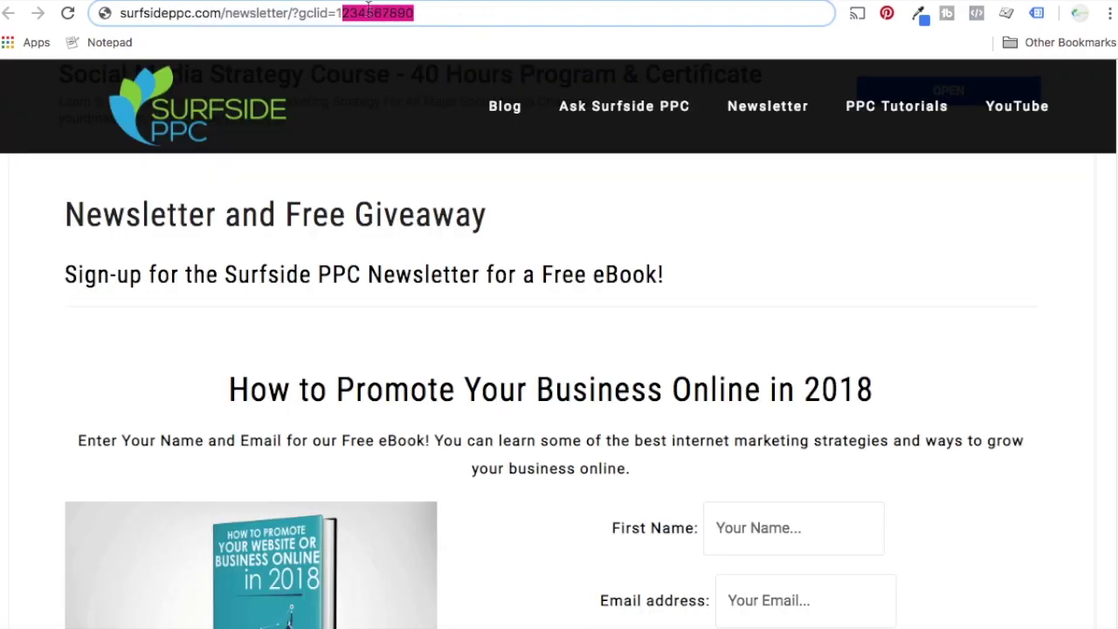
pyautogui.moveTo(294, 13); pyautogui.dragTo(421, 15)
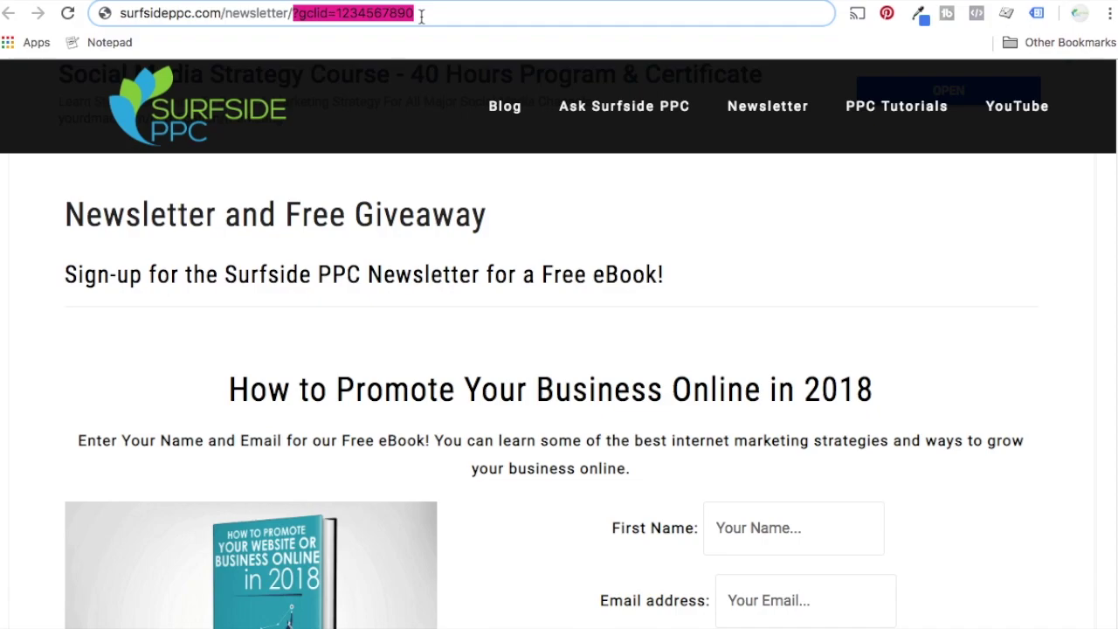
pyautogui.click(421, 15)
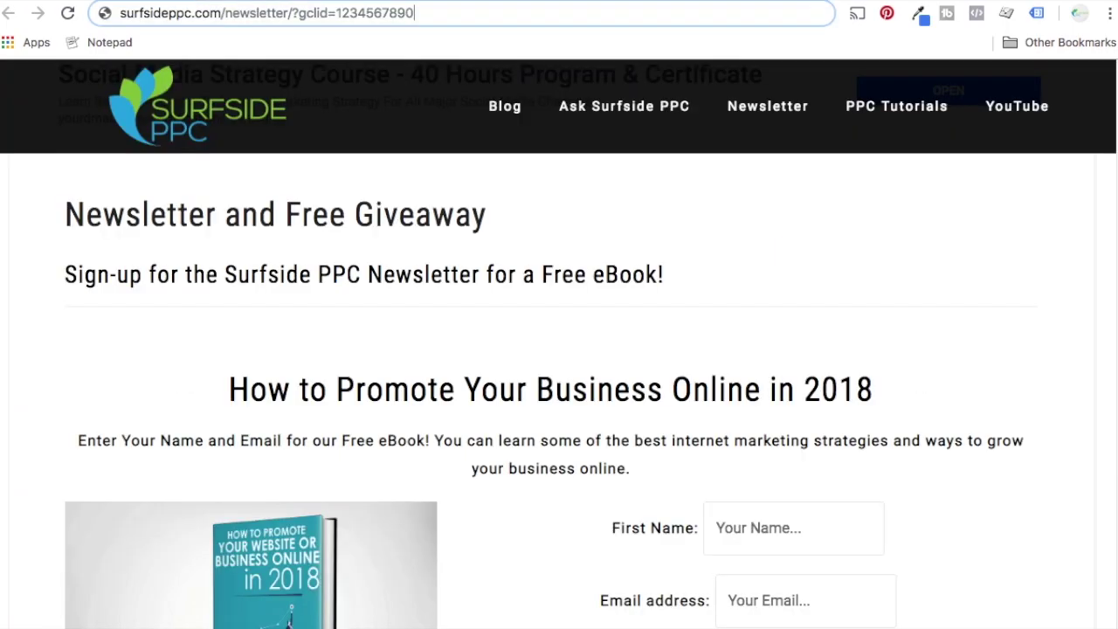
pyautogui.moveTo(439, 15); pyautogui.dragTo(290, 18)
pyautogui.click(304, 17)
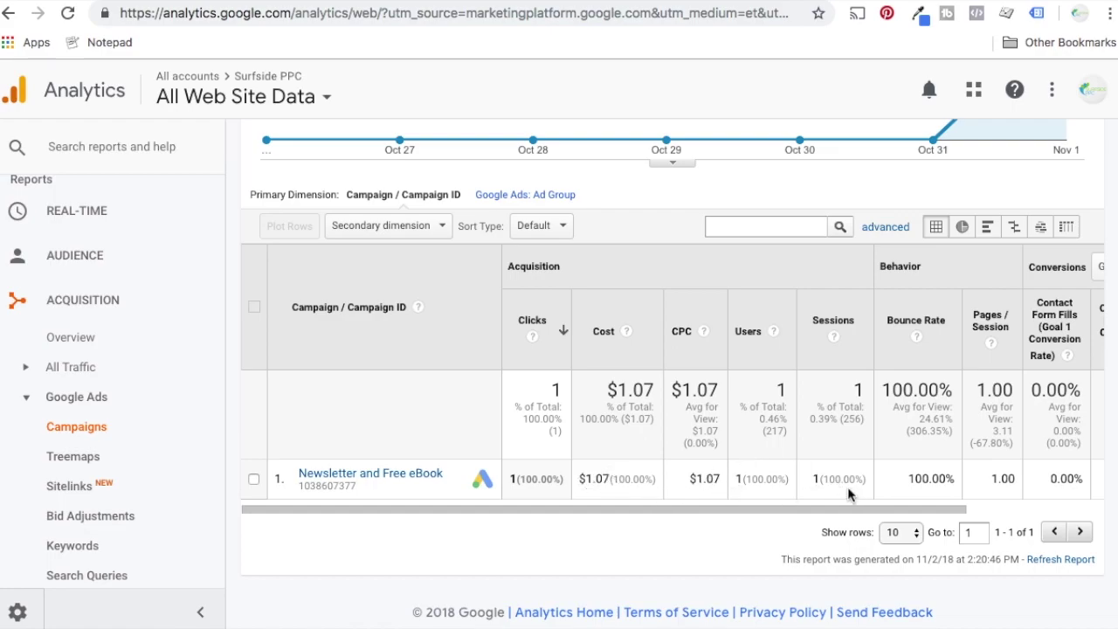
# Report campaign conversions on Goal 2: Newsletter and Giveaway
pyautogui.moveTo(614, 519); pyautogui.dragTo(938, 457)
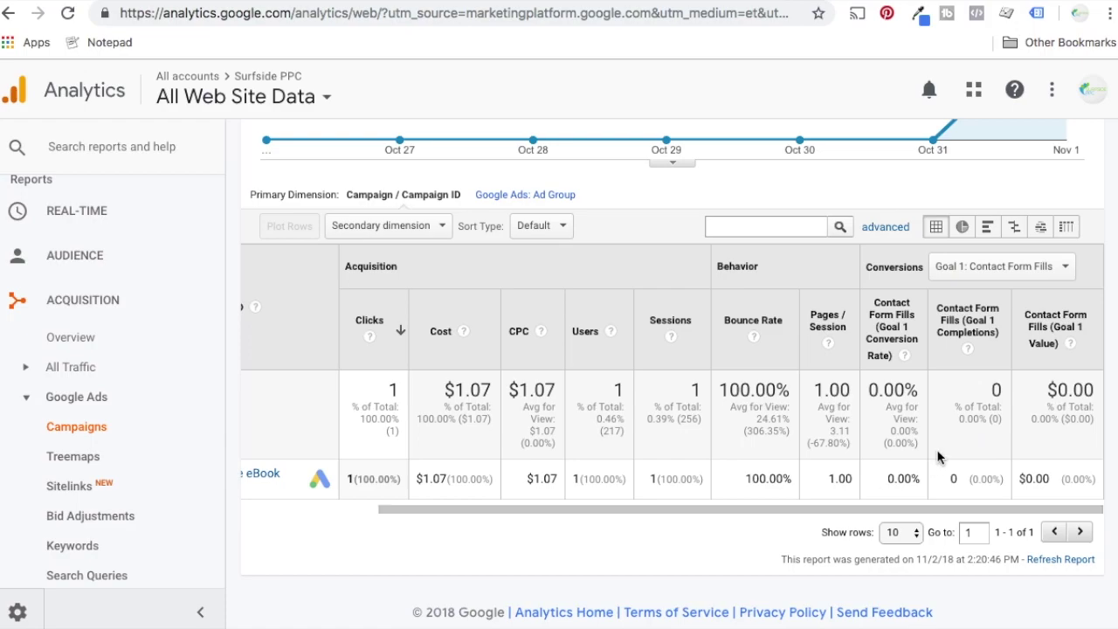
pyautogui.moveTo(663, 522); pyautogui.dragTo(962, 394)
pyautogui.click(990, 268)
pyautogui.click(974, 347)
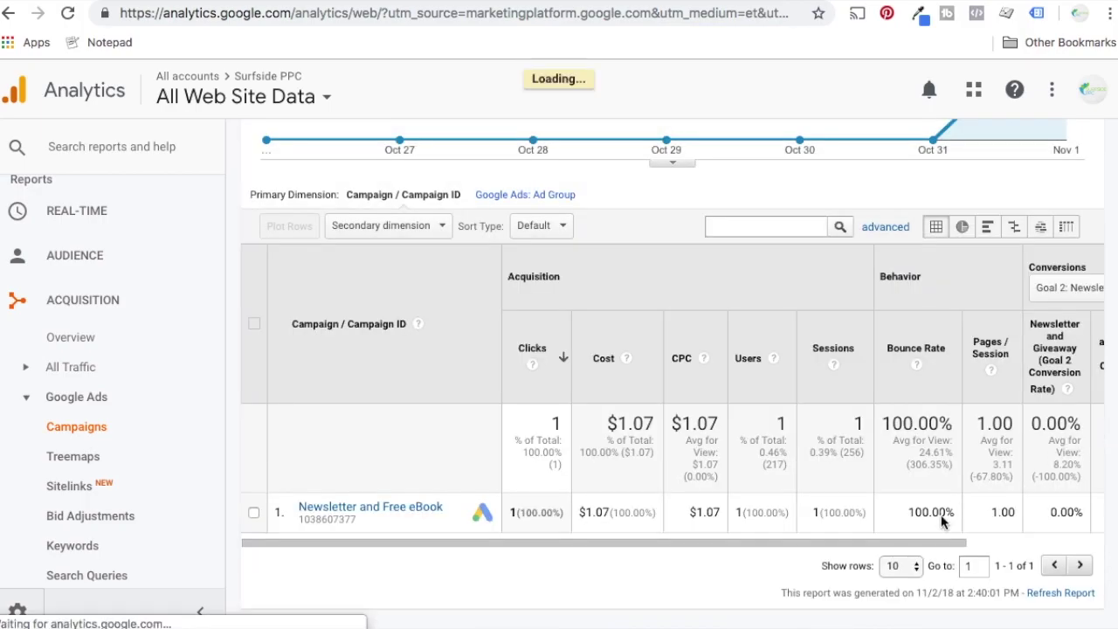
# Drill into the Newsletter and Free eBook campaign, viewing it by Keyword, then Ad Content
pyautogui.moveTo(874, 544); pyautogui.dragTo(1005, 542)
pyautogui.moveTo(609, 542); pyautogui.dragTo(369, 533)
pyautogui.click(334, 510)
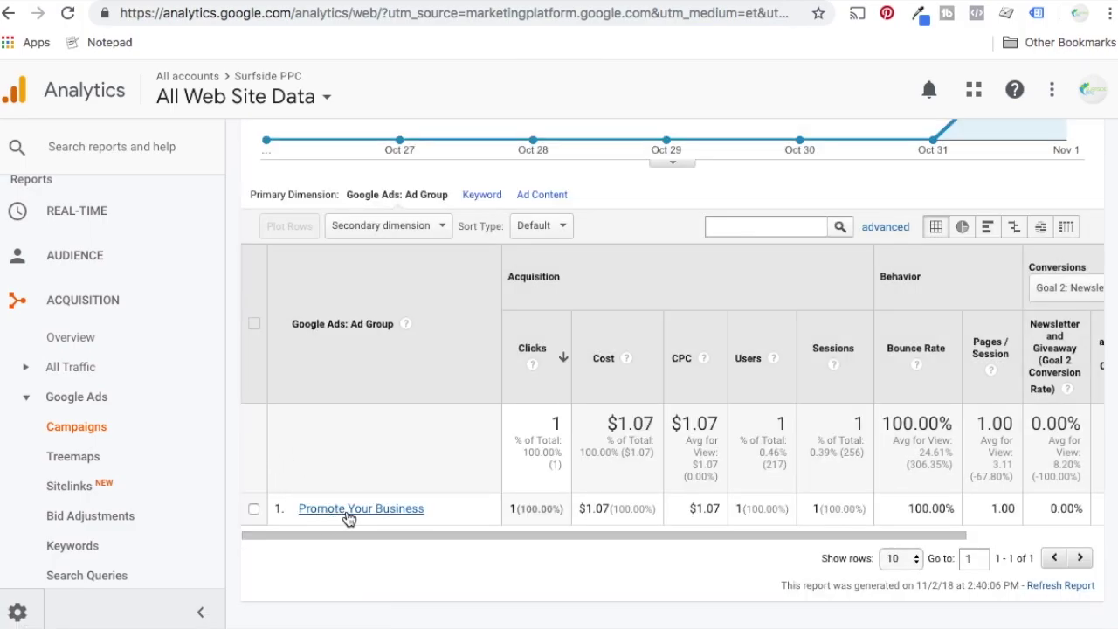
pyautogui.click(481, 194)
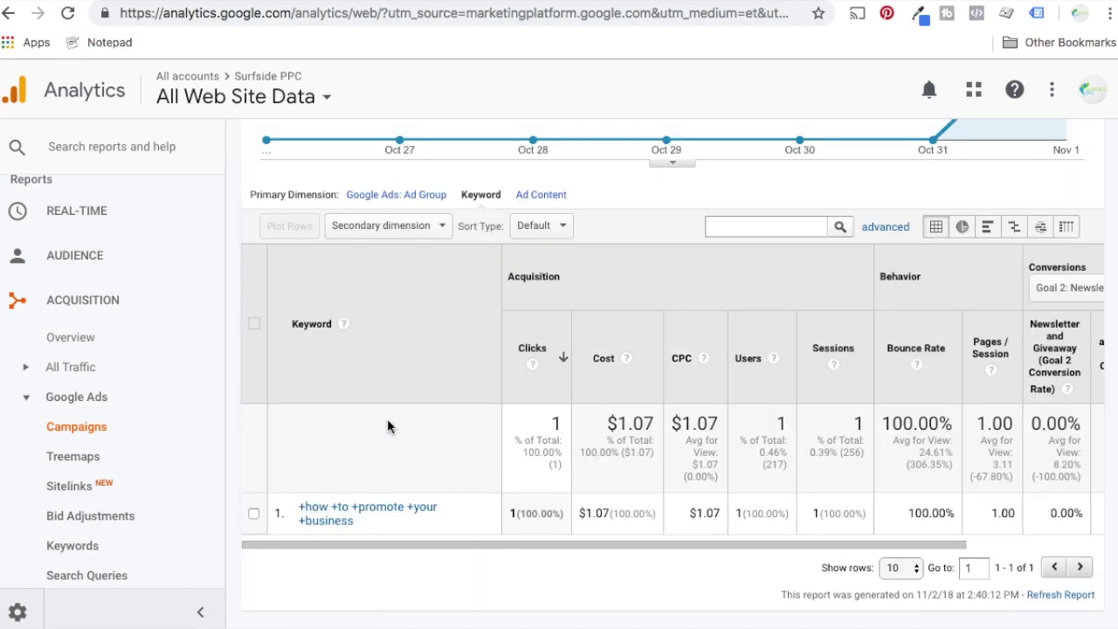
pyautogui.click(528, 195)
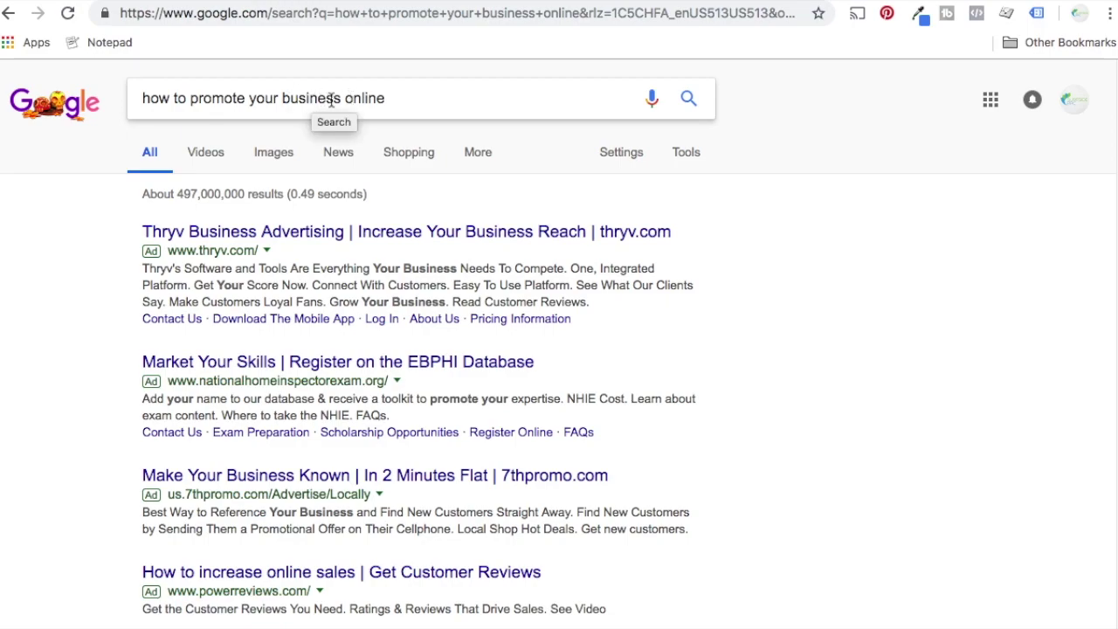
pyautogui.moveTo(341, 98); pyautogui.dragTo(185, 98)
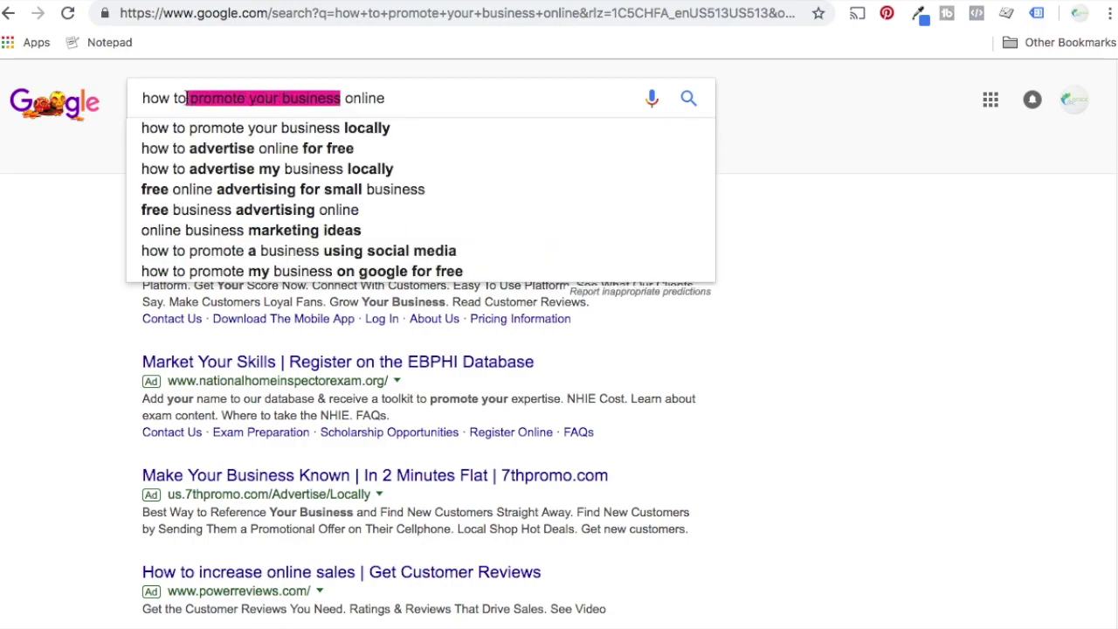
pyautogui.click(186, 98)
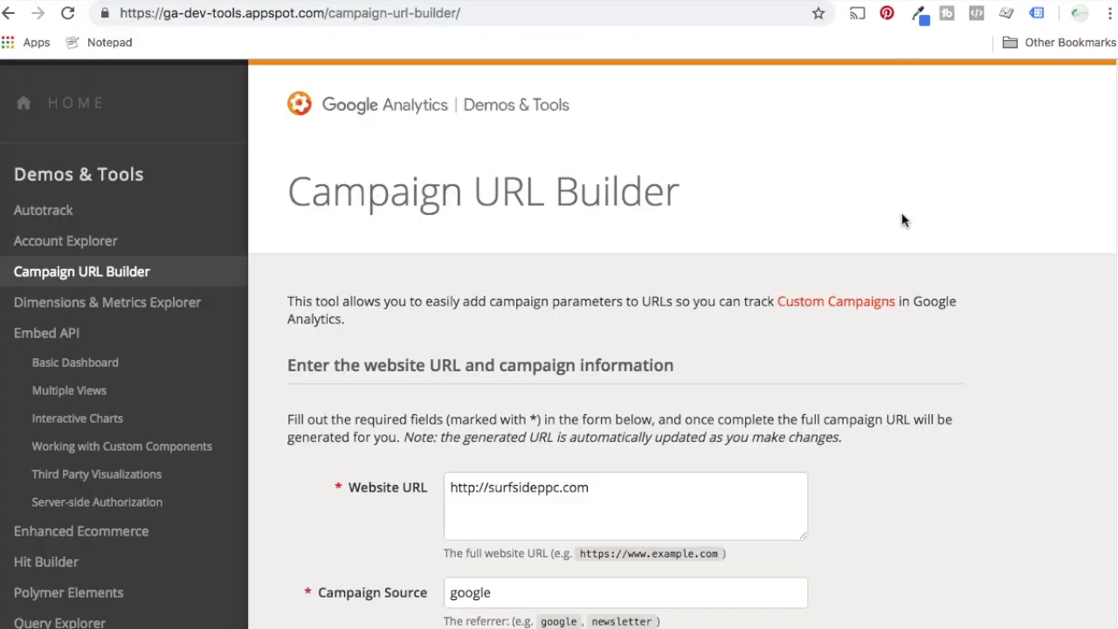
# Scroll past the filled campaign fields to the generated UTM campaign URL
pyautogui.scroll(-2, 904, 220)
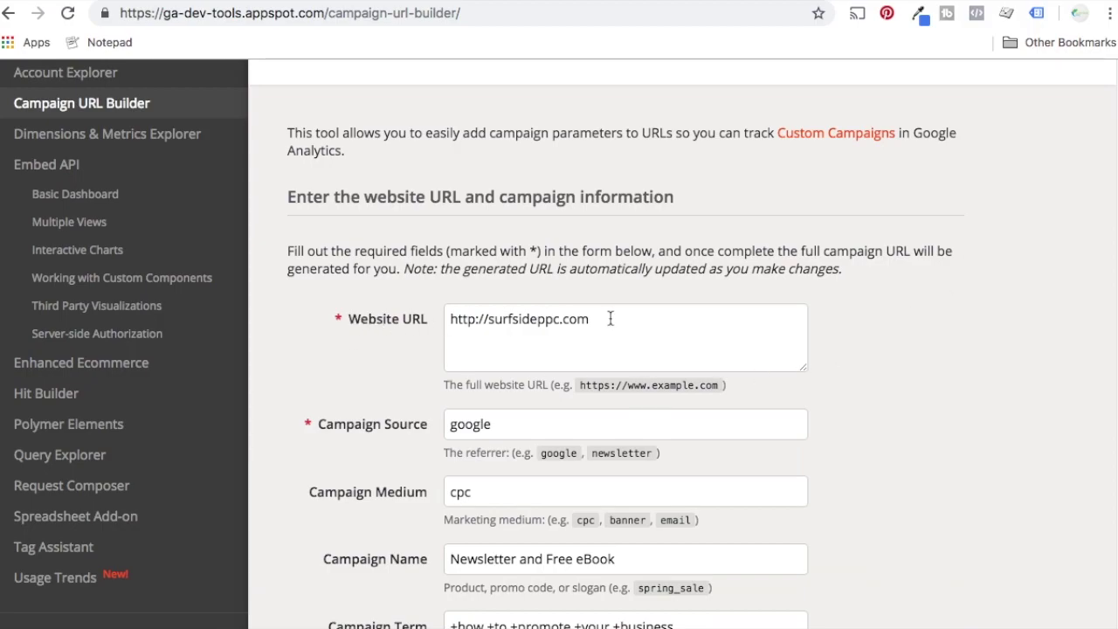
pyautogui.scroll(-2, 609, 340)
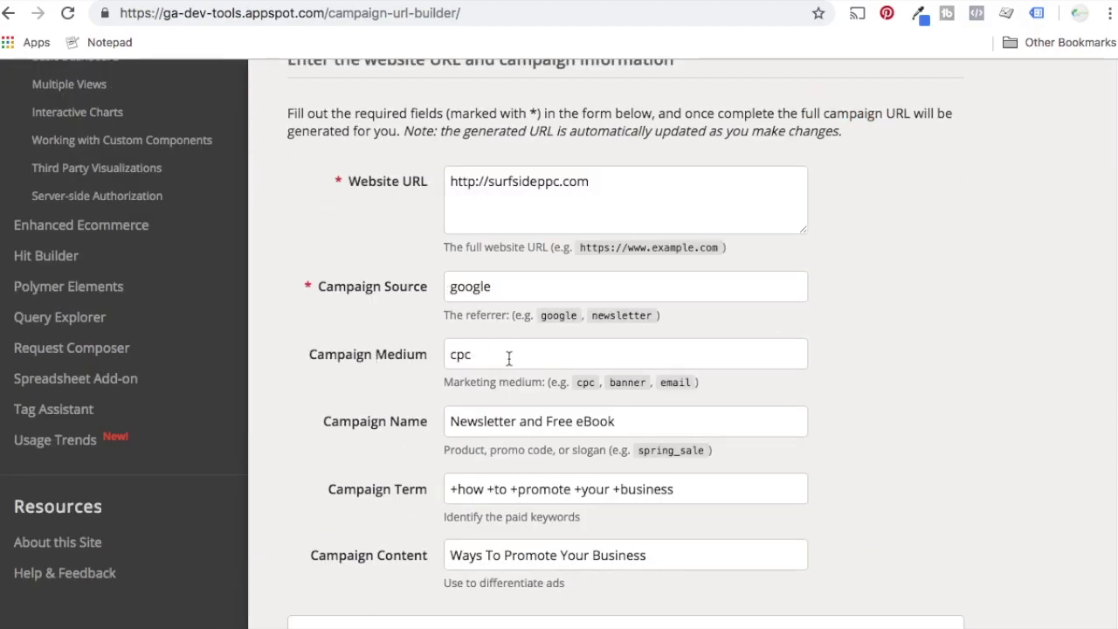
pyautogui.scroll(2, 549, 166)
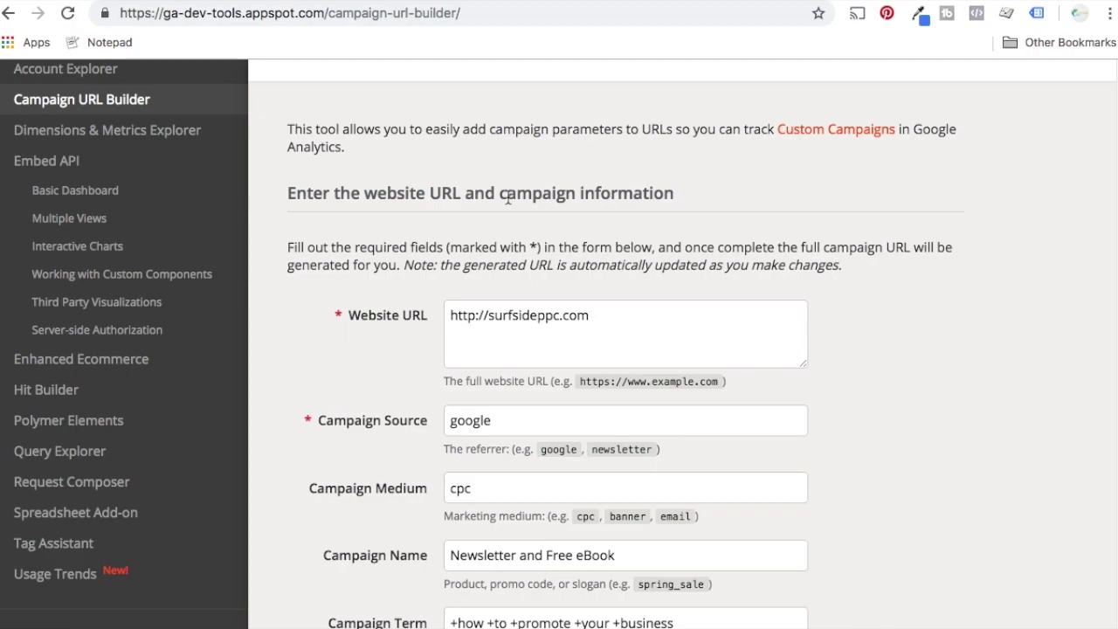
pyautogui.scroll(-2, 907, 207)
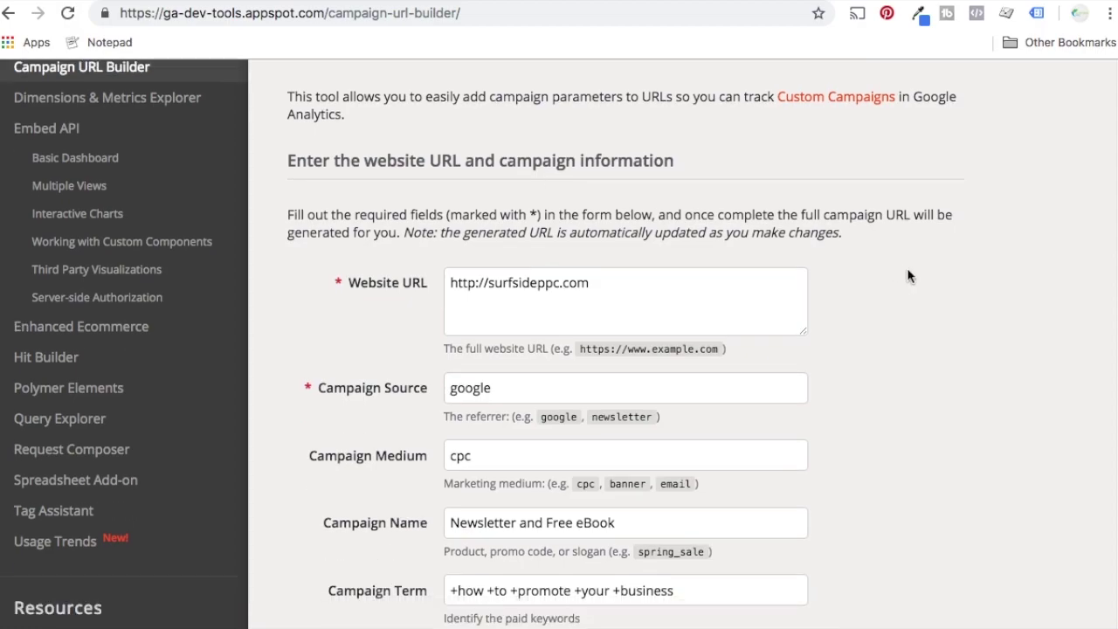
pyautogui.scroll(-5, 913, 291)
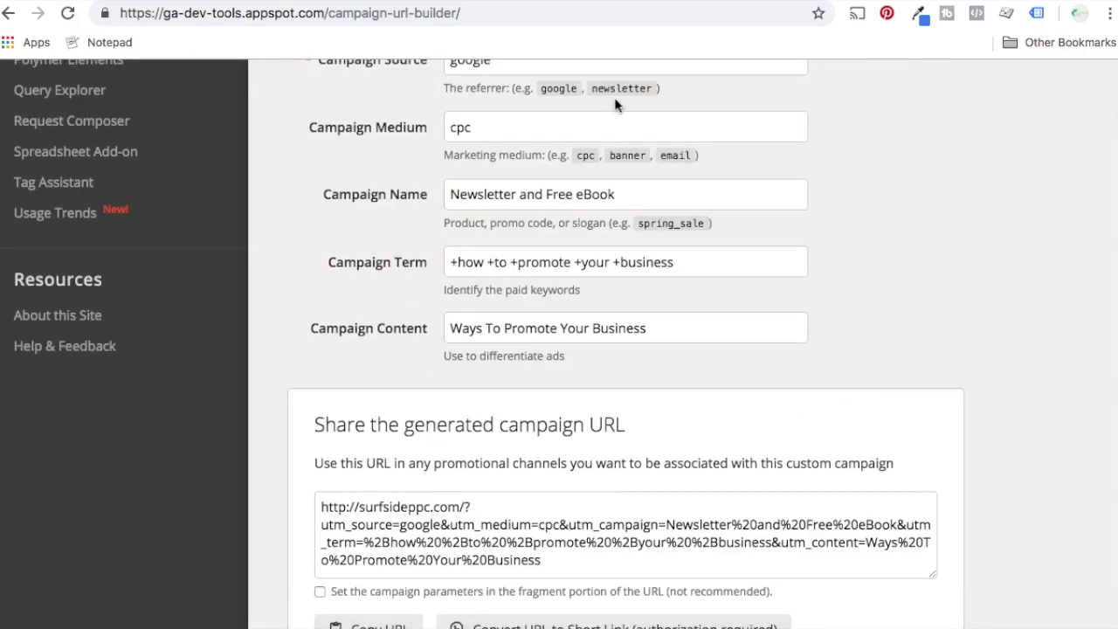
pyautogui.hotkey('ctrl', 'Tab')
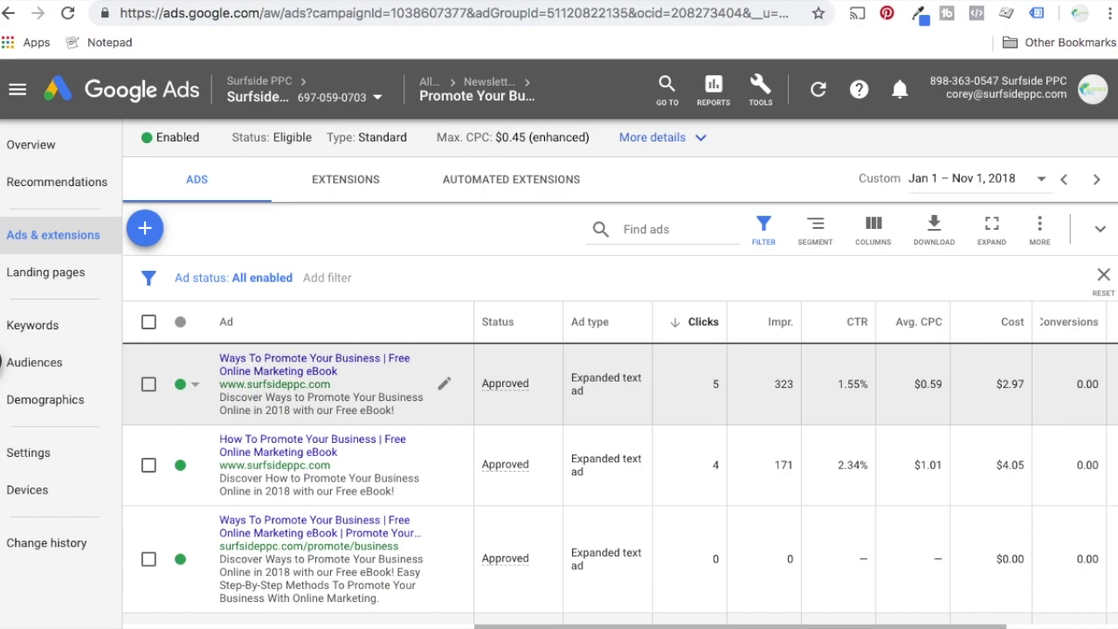
pyautogui.hotkey('ctrl', 'Tab')
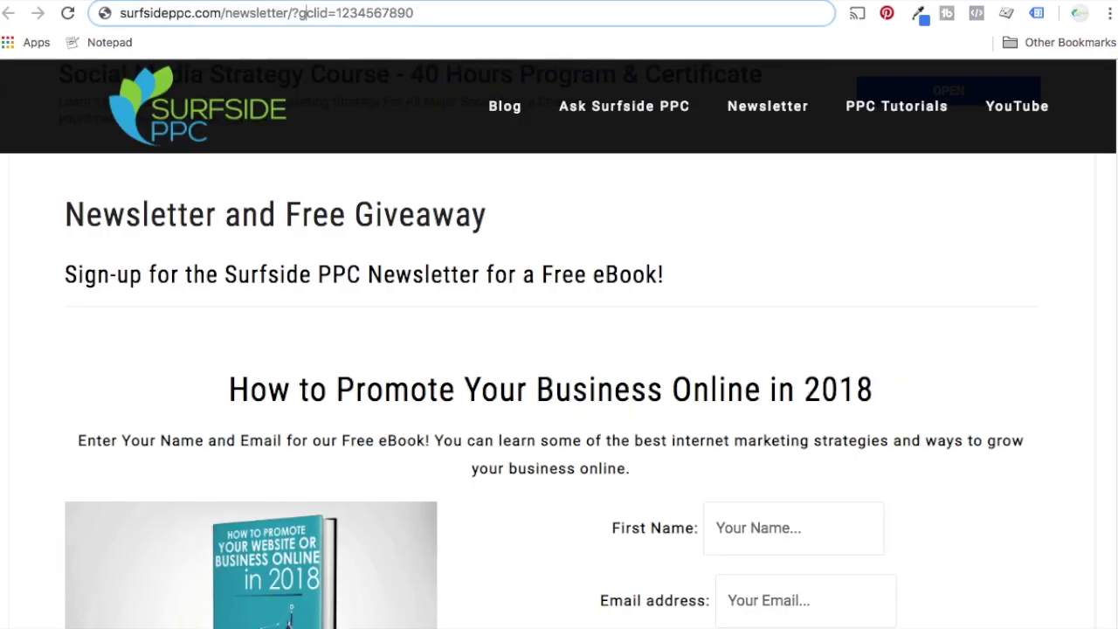
pyautogui.moveTo(294, 12); pyautogui.dragTo(418, 12)
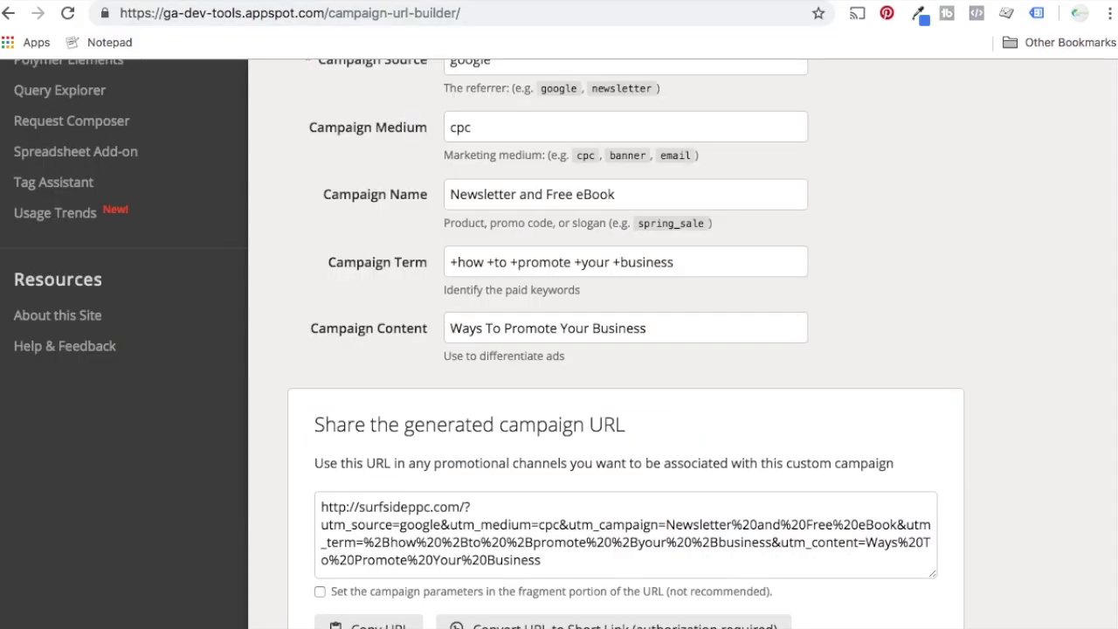
# Select the entire generated surfsideppc.com UTM campaign URL
pyautogui.moveTo(320, 503); pyautogui.dragTo(605, 561)
pyautogui.click(605, 561)
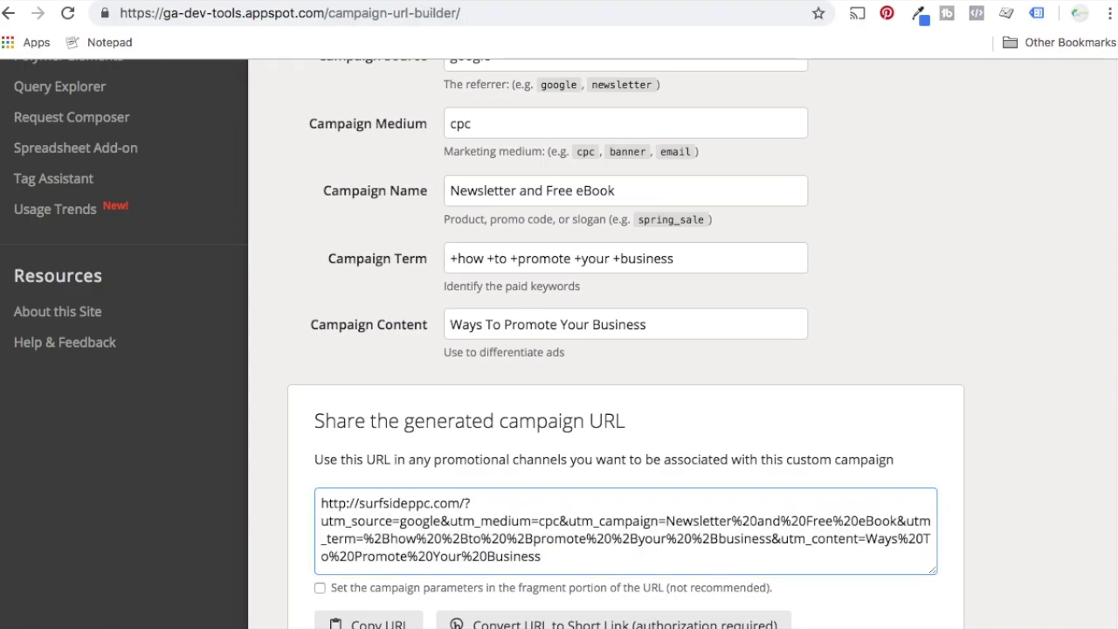